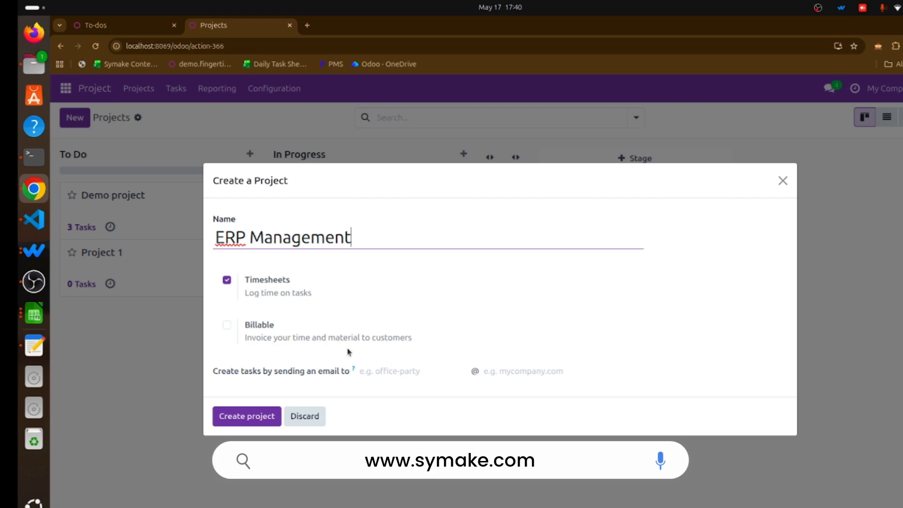
Create the ERP Management project with Timesheets enabled and add a first task stage named New.
{"action": "left_click", "coordinate": [252, 424]}
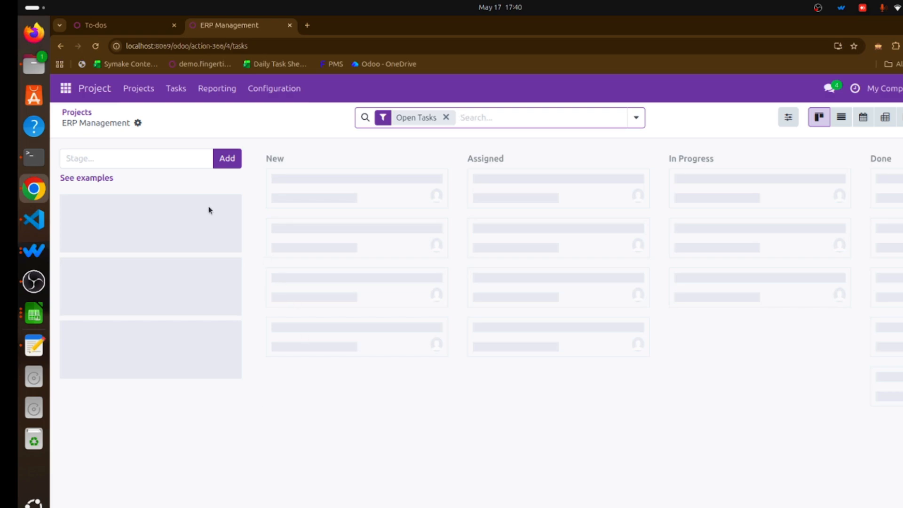
{"action": "left_click", "coordinate": [146, 165]}
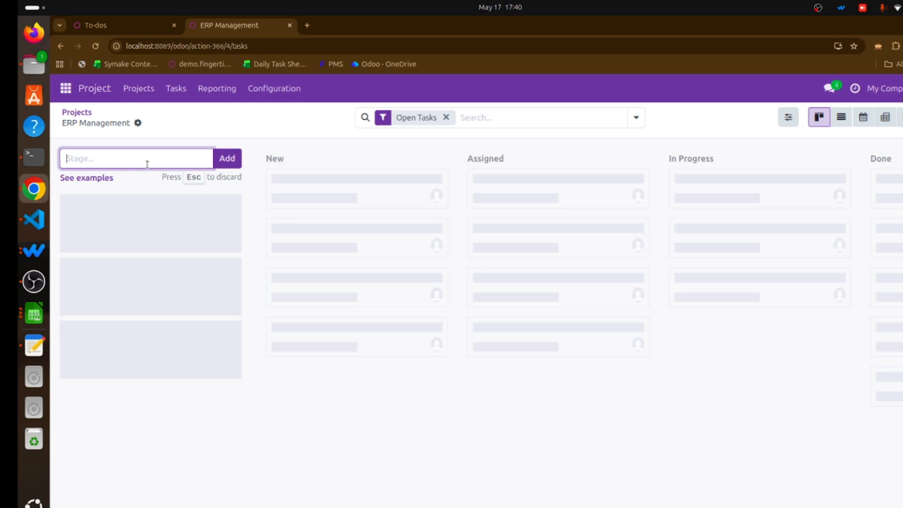
{"action": "type", "text": "New"}
{"action": "left_click", "coordinate": [229, 161]}
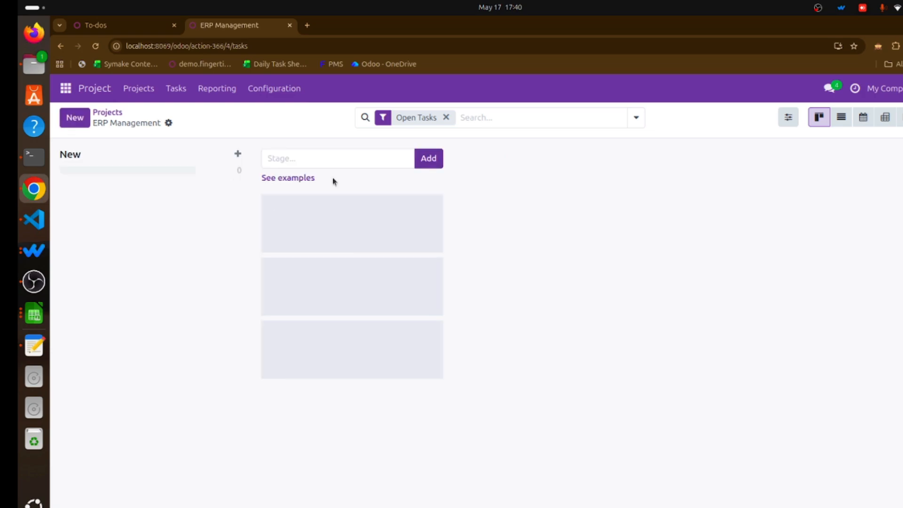
Add a second task stage named In Progress.
{"action": "key", "text": "Tab"}
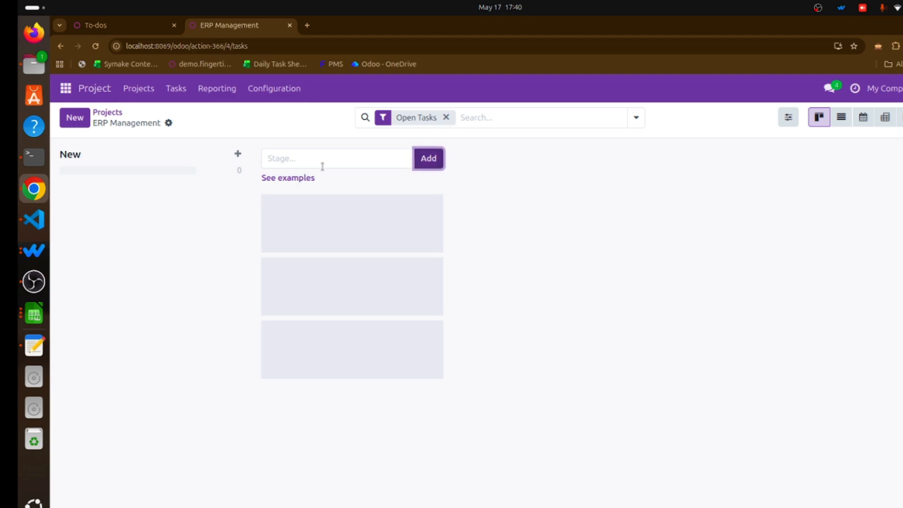
{"action": "left_click", "coordinate": [323, 161]}
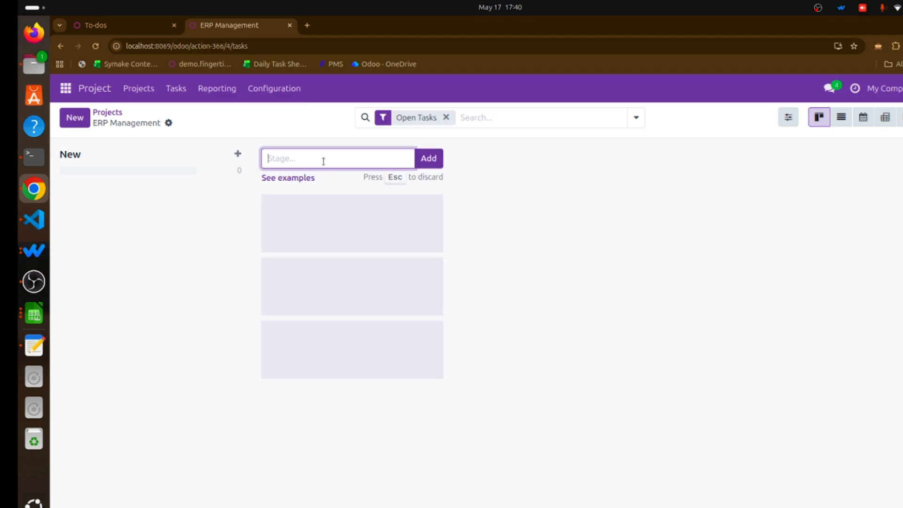
{"action": "type", "text": "In Progress"}
{"action": "left_click", "coordinate": [437, 159]}
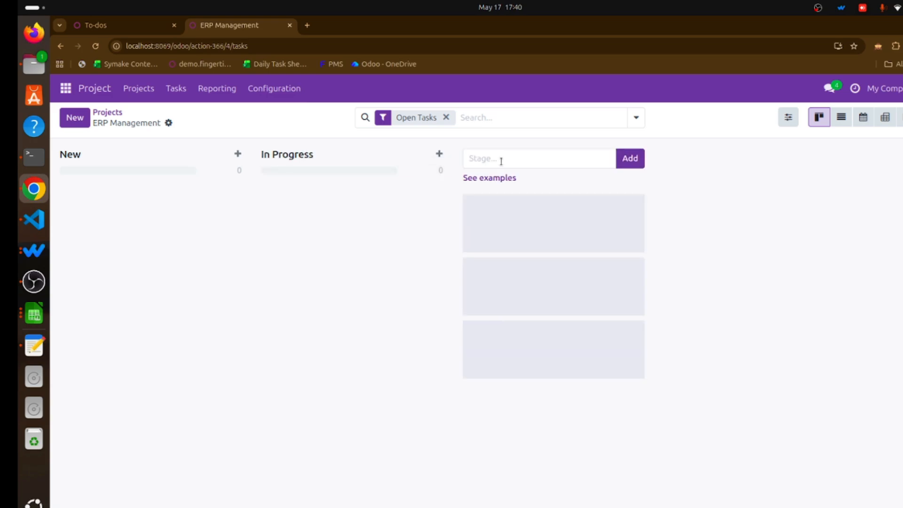
Add two more task stages named Review and Done.
{"action": "type", "text": "Review"}
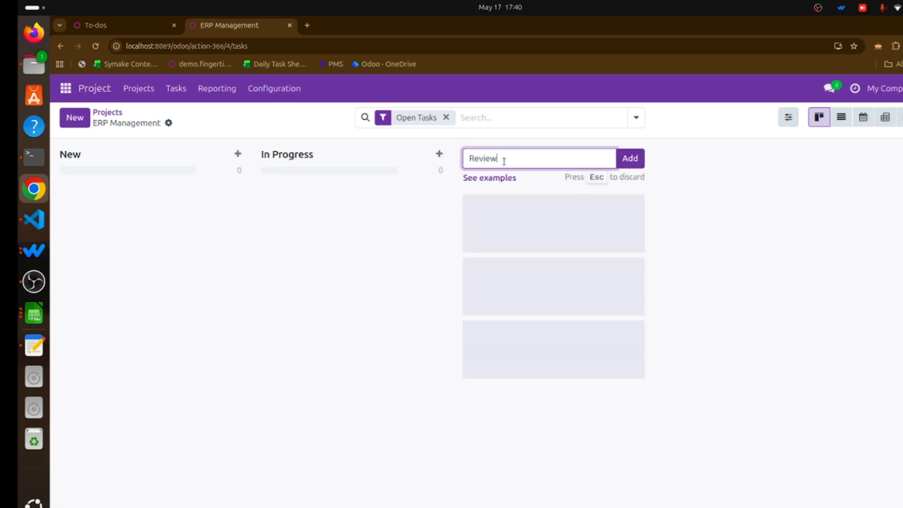
{"action": "left_click", "coordinate": [637, 162]}
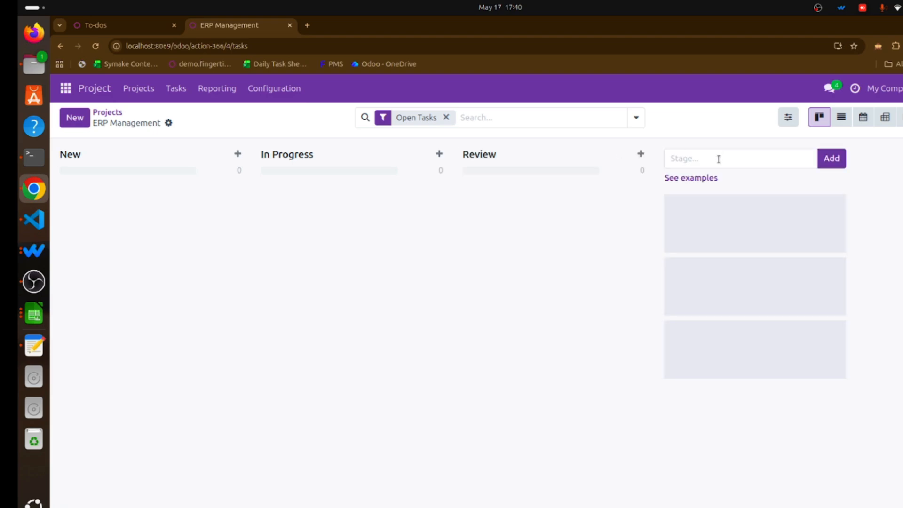
{"action": "key", "text": "Tab"}
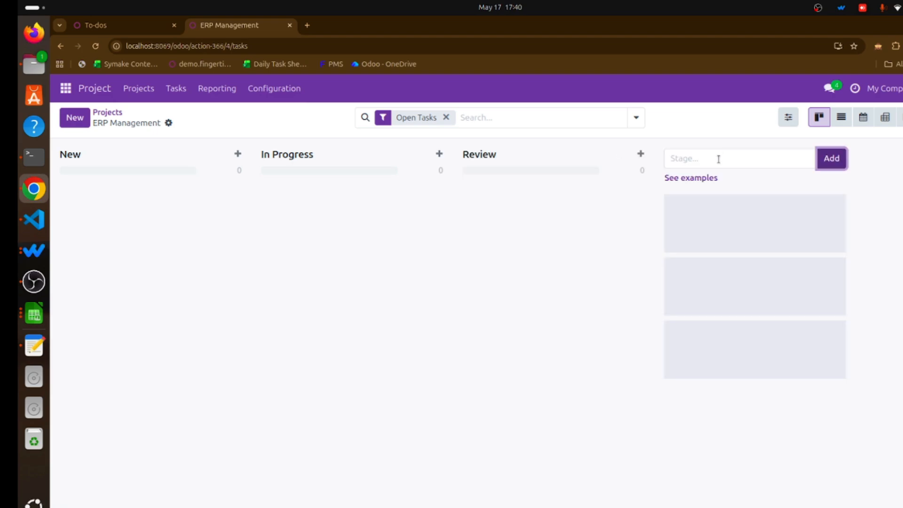
{"action": "left_click", "coordinate": [723, 159]}
{"action": "type", "text": "Do"}
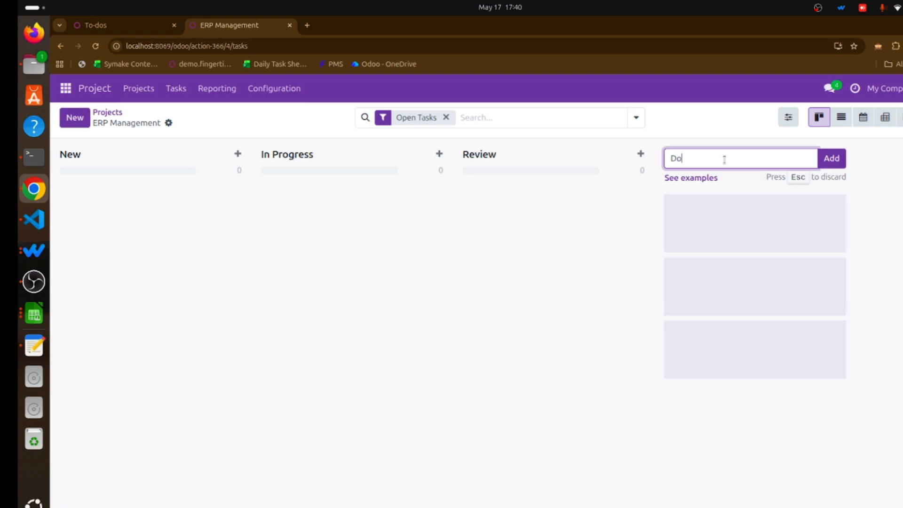
{"action": "type", "text": "ne"}
{"action": "left_click", "coordinate": [832, 158]}
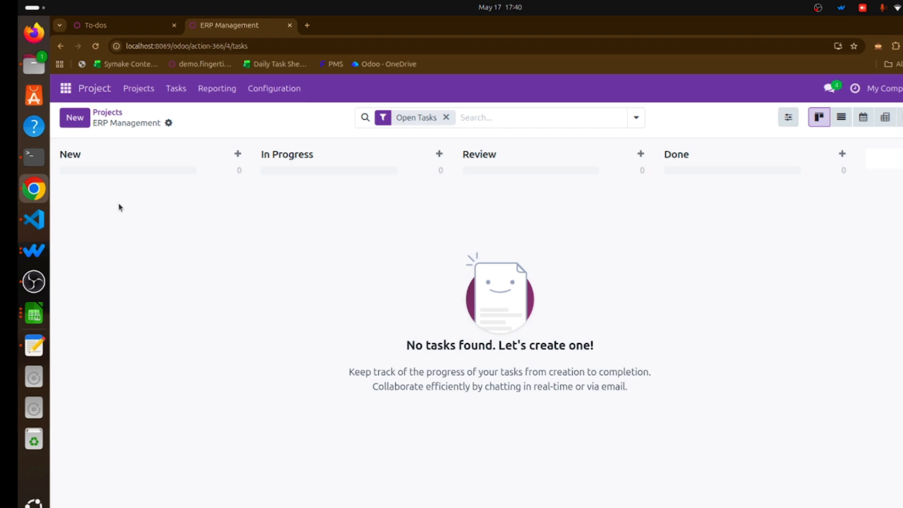
Open the ERP Management project's settings form from the projects overview and view its Settings tab.
{"action": "left_click", "coordinate": [118, 113]}
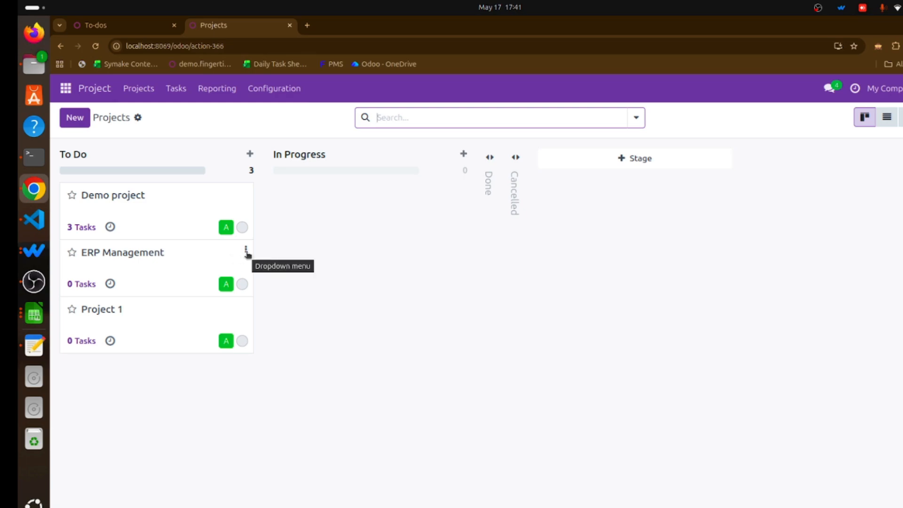
{"action": "left_click", "coordinate": [246, 252]}
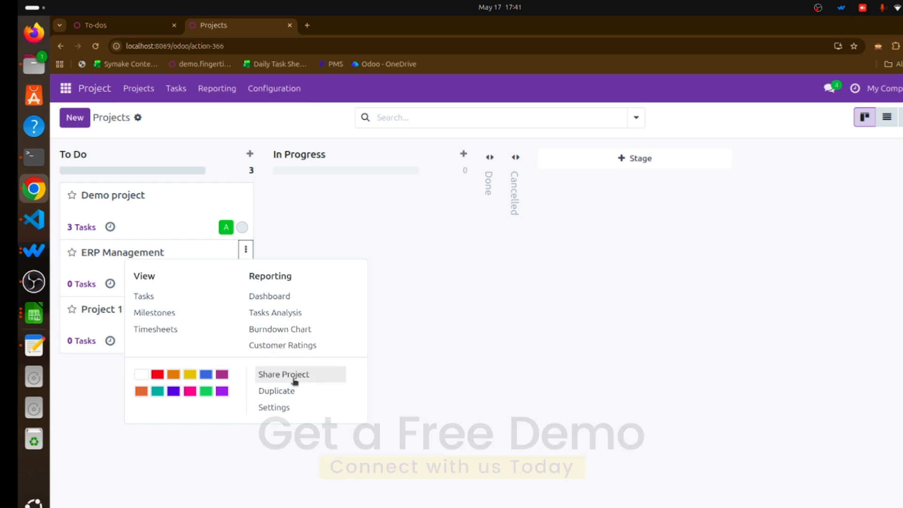
{"action": "left_click", "coordinate": [288, 409]}
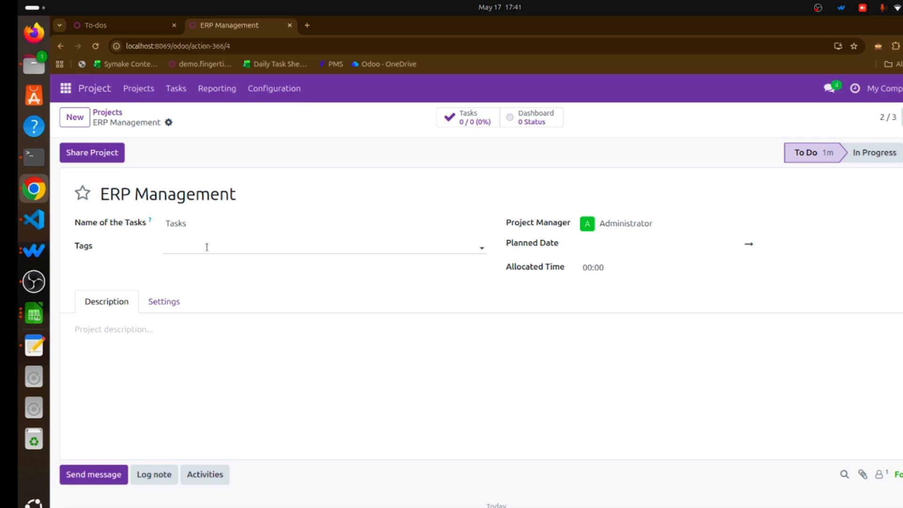
{"action": "left_click", "coordinate": [160, 301]}
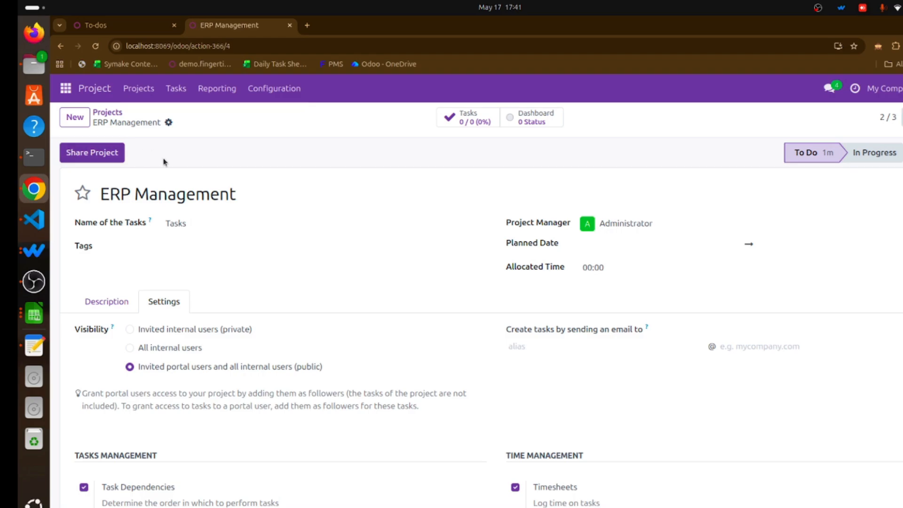
{"action": "scroll", "coordinate": [234, 301], "scroll_direction": "down", "scroll_amount": 1}
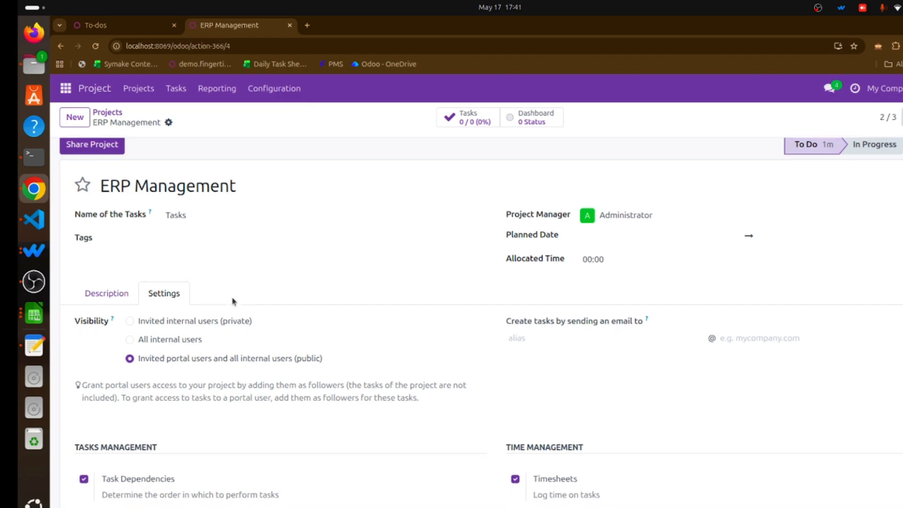
{"action": "scroll", "coordinate": [233, 300], "scroll_direction": "down", "scroll_amount": 2}
{"action": "scroll", "coordinate": [231, 298], "scroll_direction": "up", "scroll_amount": 3}
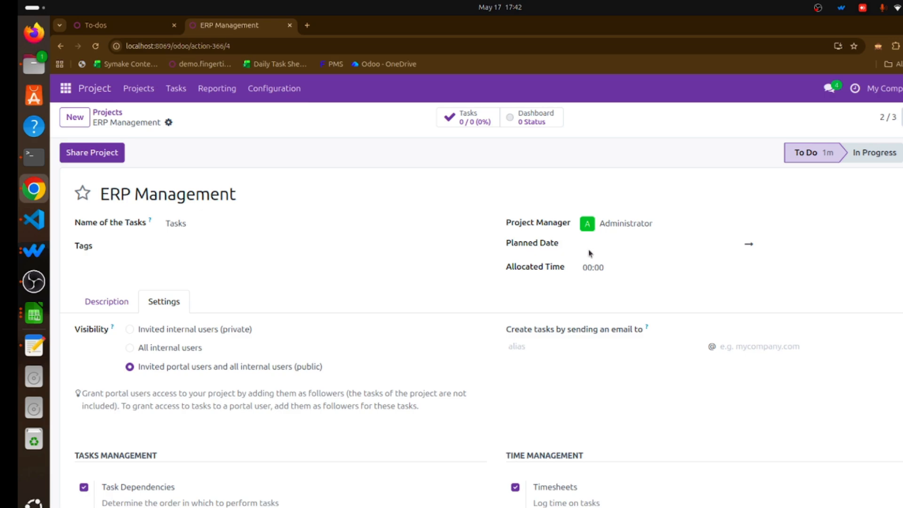
Set the project's planned date range to end on June 26, 2026.
{"action": "left_click", "coordinate": [671, 254]}
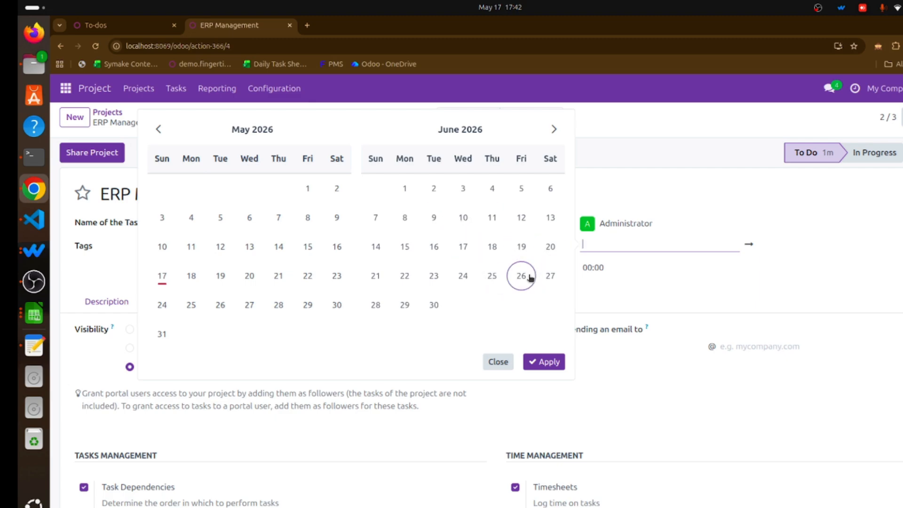
{"action": "left_click", "coordinate": [554, 277]}
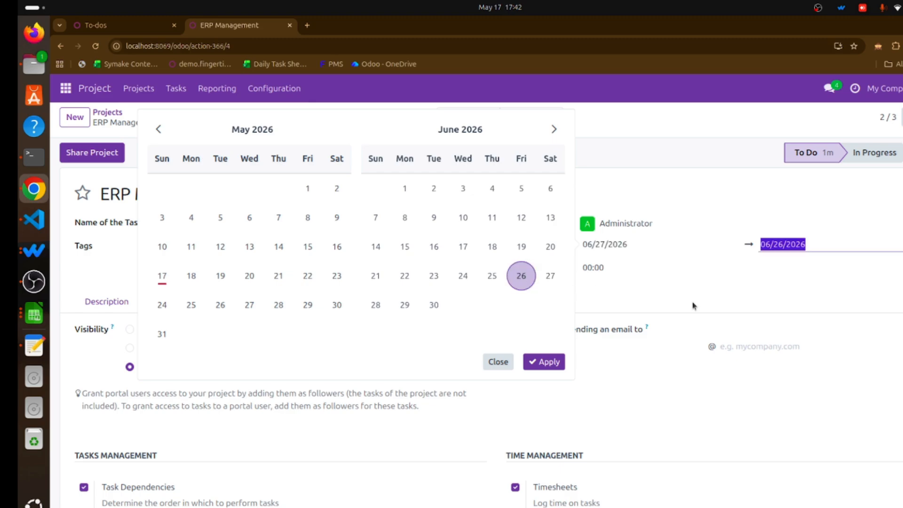
{"action": "left_click", "coordinate": [552, 361]}
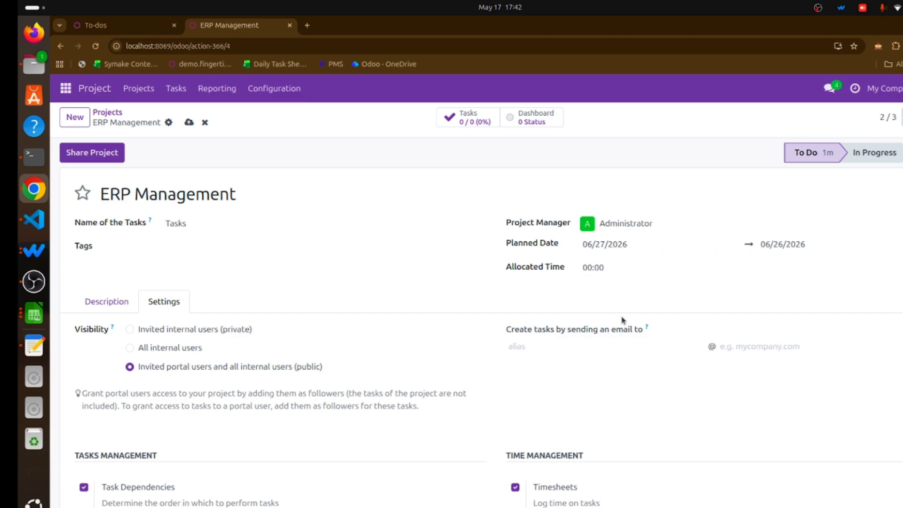
Set the project's allocated time to 50:00 hours.
{"action": "left_click", "coordinate": [615, 269]}
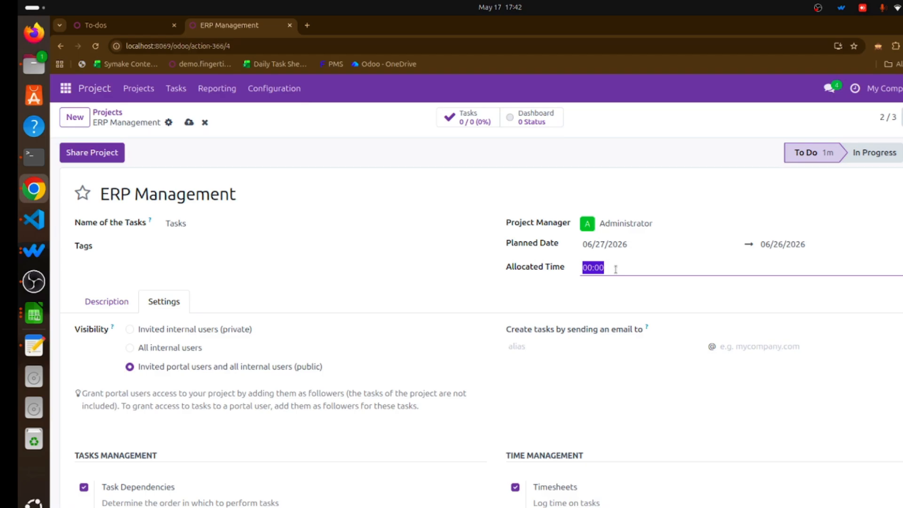
{"action": "type", "text": "50"}
{"action": "left_click", "coordinate": [572, 295]}
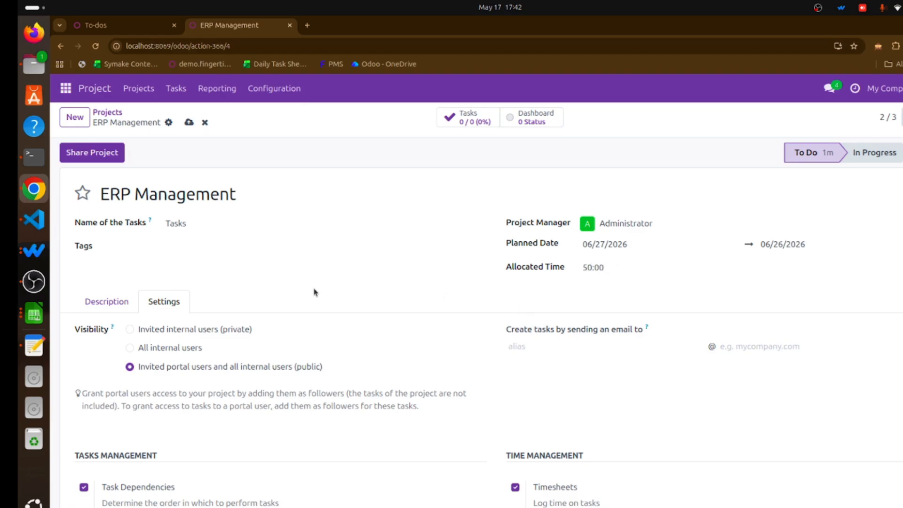
Review the project's Description field and the options in the Settings tab.
{"action": "scroll", "coordinate": [77, 286], "scroll_direction": "down", "scroll_amount": 5}
{"action": "scroll", "coordinate": [208, 241], "scroll_direction": "up", "scroll_amount": 3}
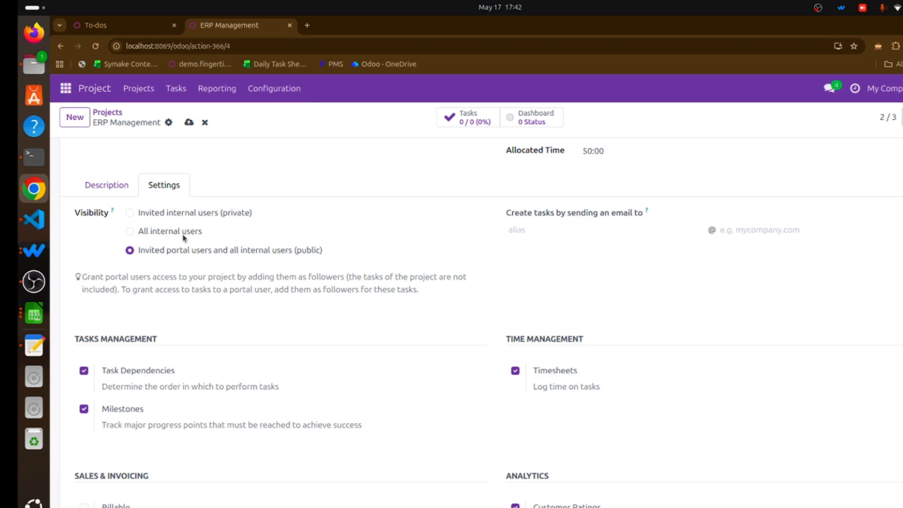
{"action": "left_click", "coordinate": [108, 188]}
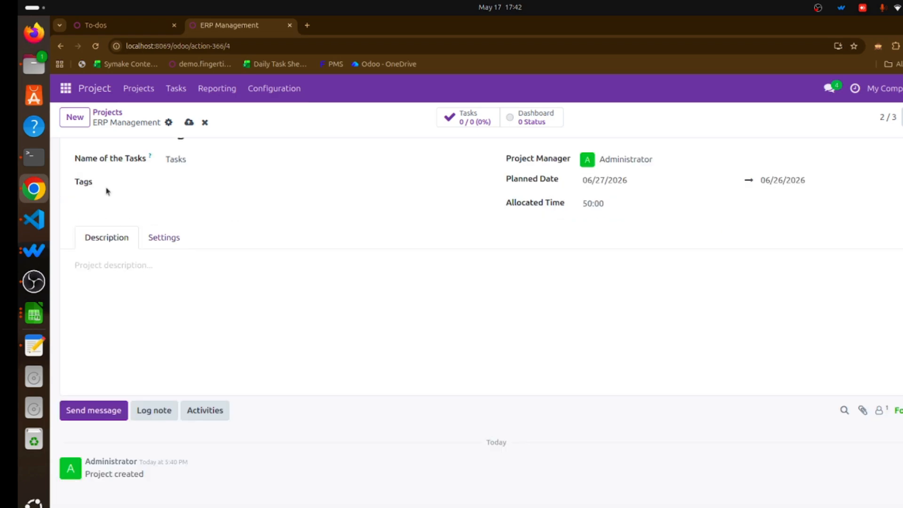
{"action": "left_click", "coordinate": [123, 267]}
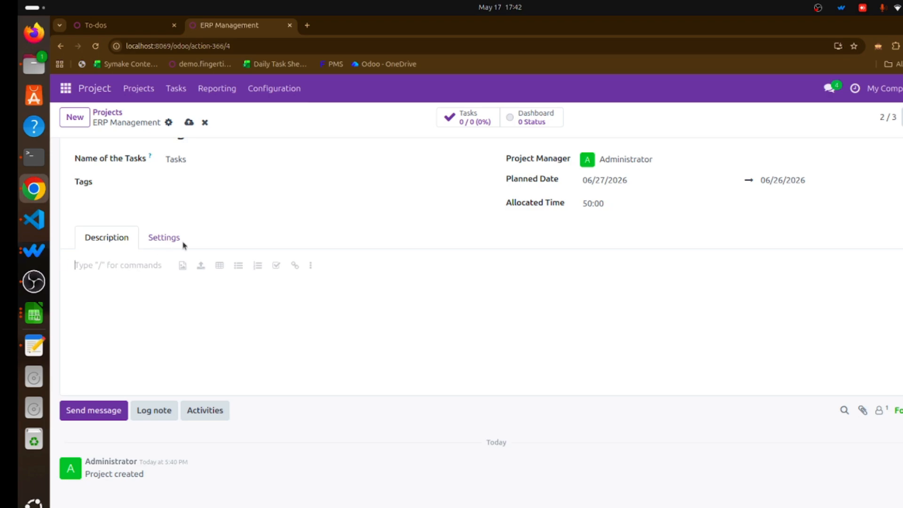
{"action": "left_click", "coordinate": [170, 242]}
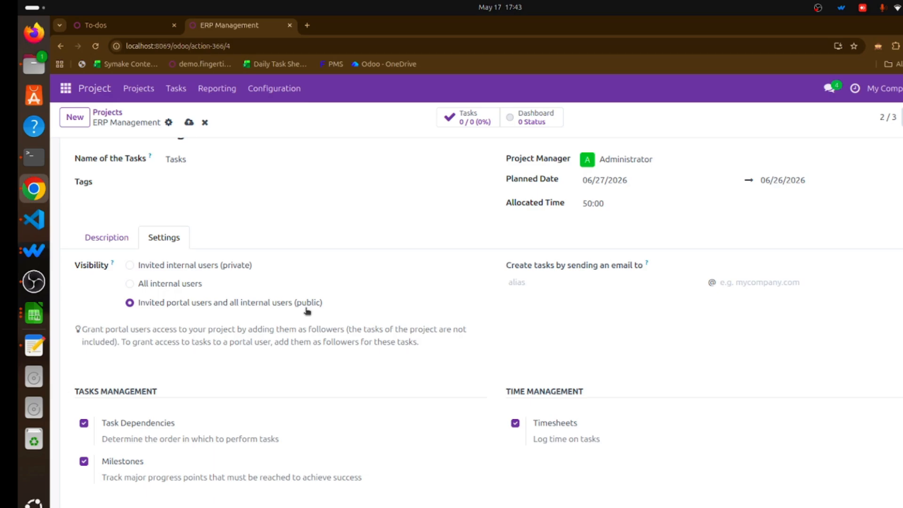
{"action": "scroll", "coordinate": [301, 305], "scroll_direction": "down", "scroll_amount": 4}
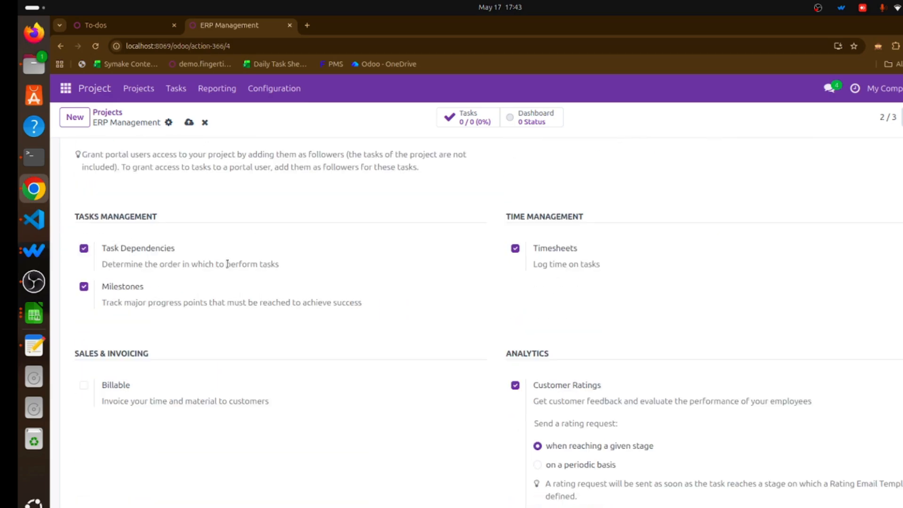
{"action": "scroll", "coordinate": [229, 262], "scroll_direction": "down", "scroll_amount": 3}
{"action": "scroll", "coordinate": [230, 263], "scroll_direction": "up", "scroll_amount": 2}
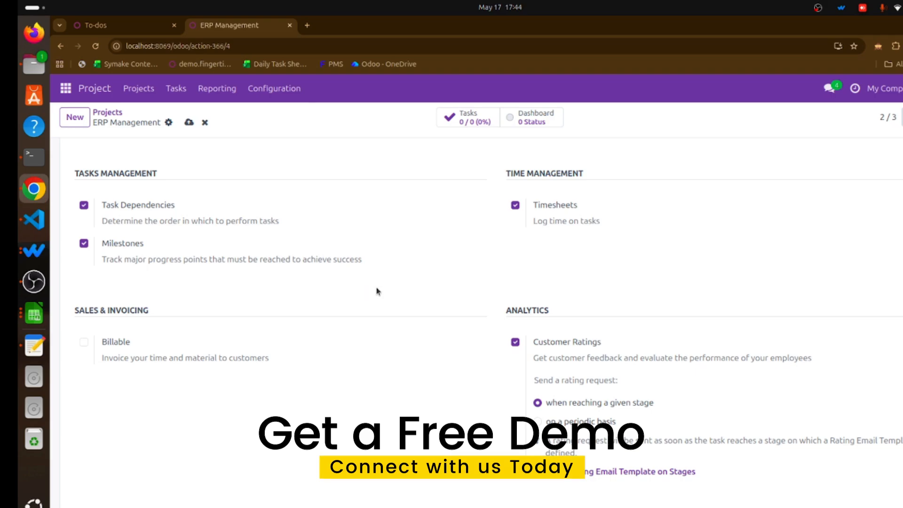
{"action": "scroll", "coordinate": [376, 292], "scroll_direction": "down", "scroll_amount": 3}
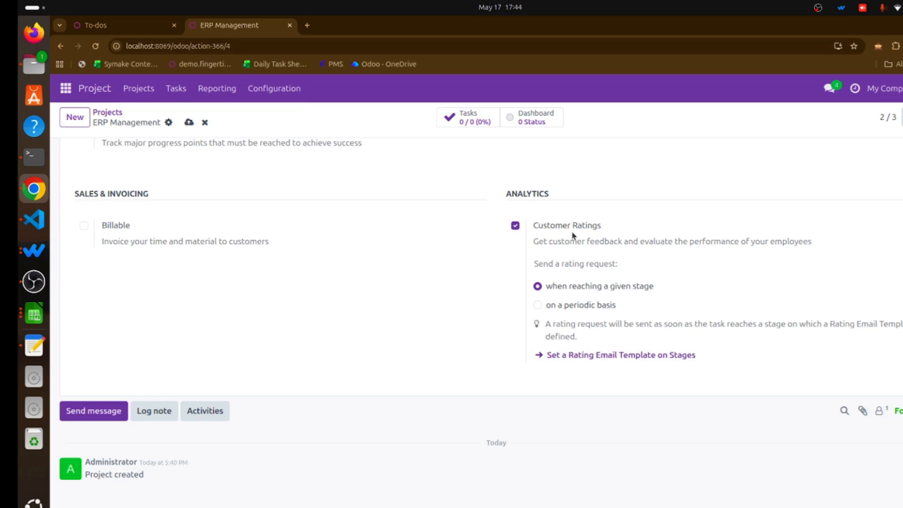
{"action": "scroll", "coordinate": [382, 224], "scroll_direction": "up", "scroll_amount": 10}
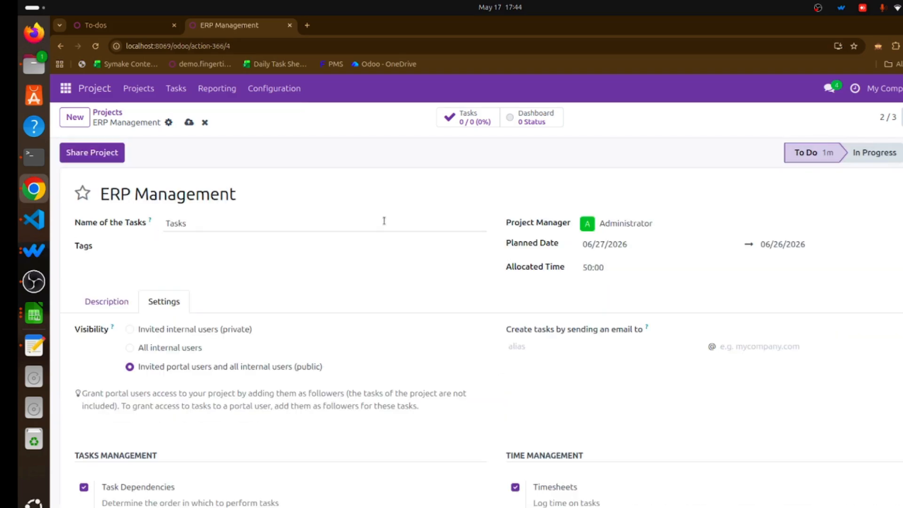
Try to save the project and return to editing the form.
{"action": "left_click", "coordinate": [189, 124]}
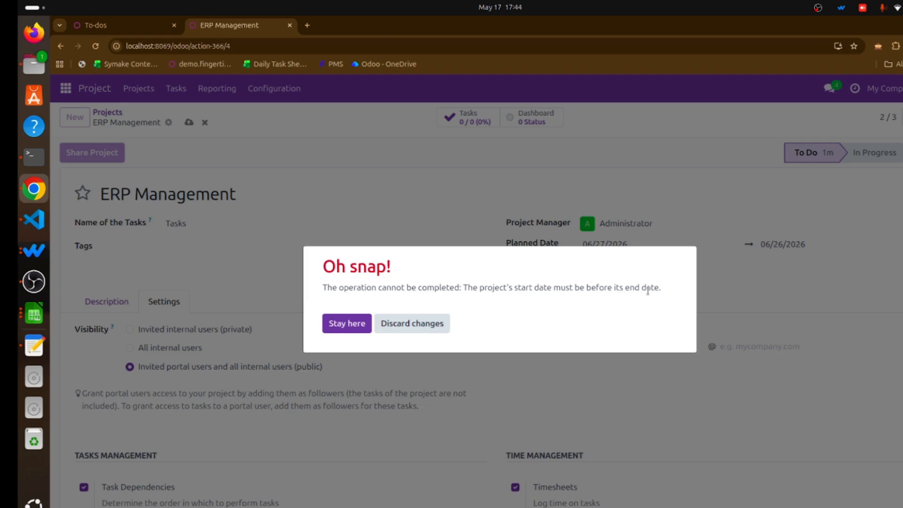
{"action": "left_click", "coordinate": [353, 323]}
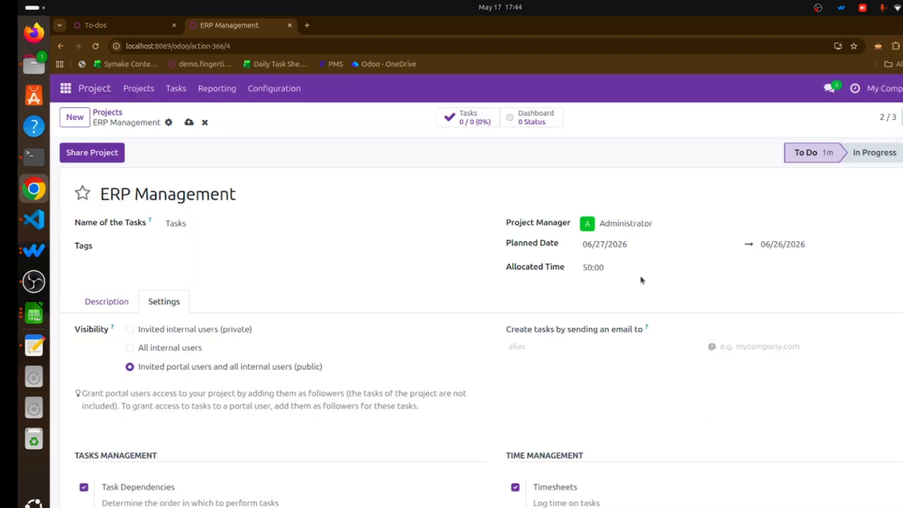
Set the planned date range from May 18, 2026 to July 24, 2026.
{"action": "left_click", "coordinate": [642, 247]}
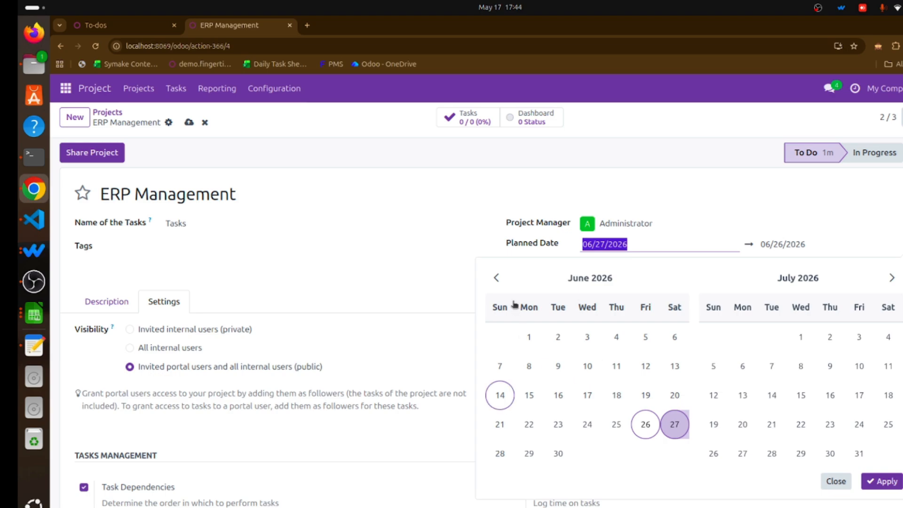
{"action": "left_click", "coordinate": [497, 280]}
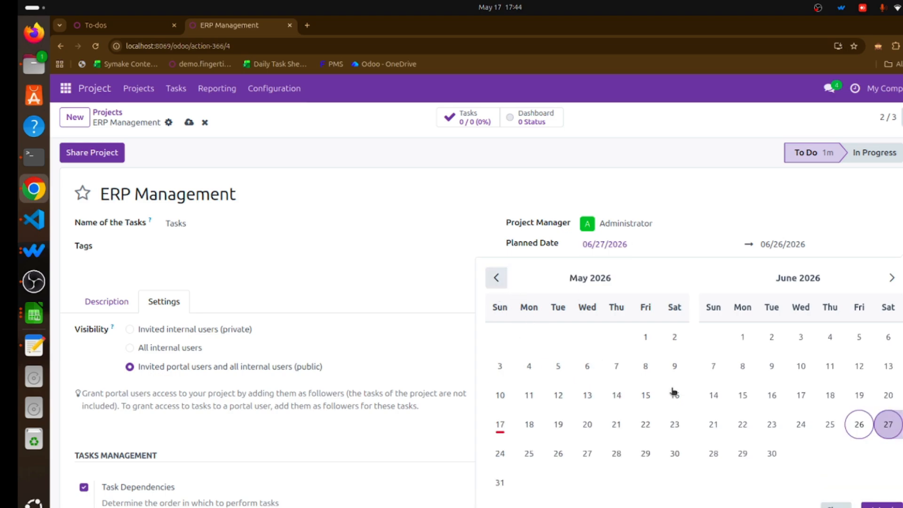
{"action": "left_click", "coordinate": [534, 425]}
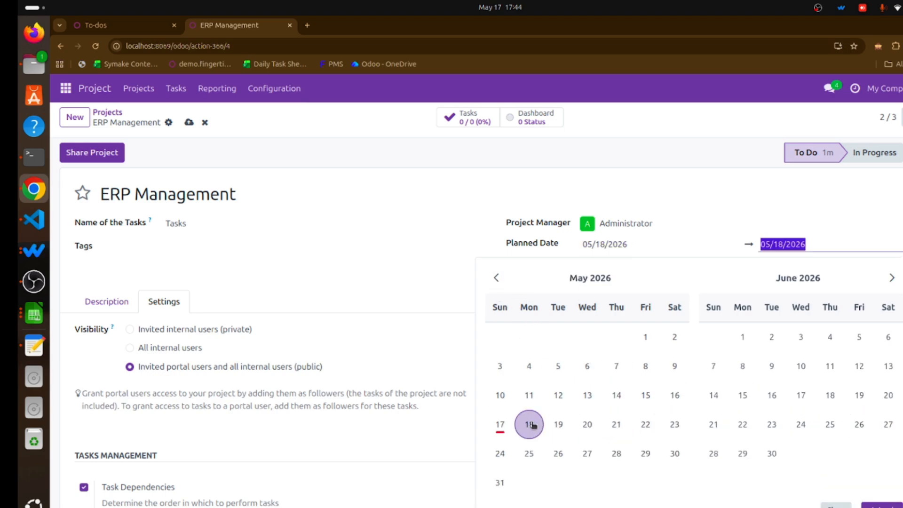
{"action": "left_click", "coordinate": [775, 244]}
{"action": "triple_click", "coordinate": [775, 245]}
{"action": "left_click", "coordinate": [892, 279]}
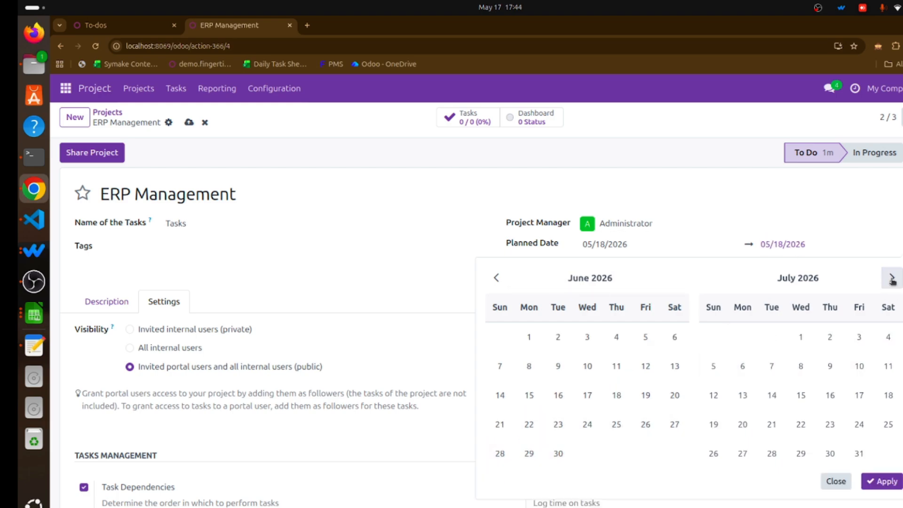
{"action": "left_click", "coordinate": [858, 424]}
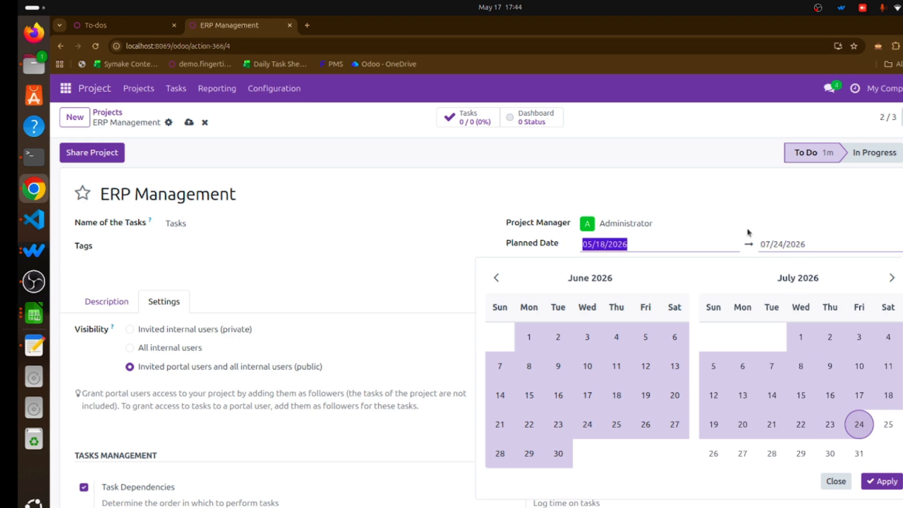
{"action": "left_click", "coordinate": [403, 166]}
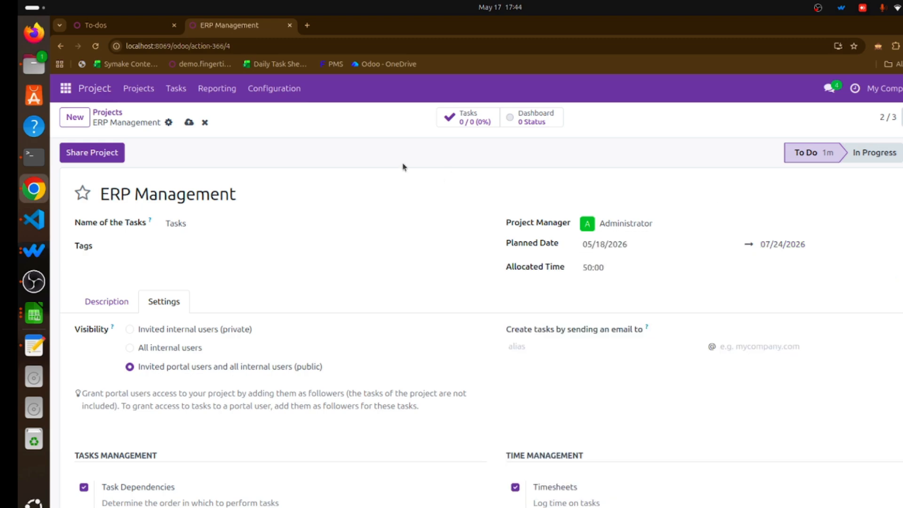
Save the project.
{"action": "left_click", "coordinate": [189, 122]}
{"action": "left_click", "coordinate": [110, 116]}
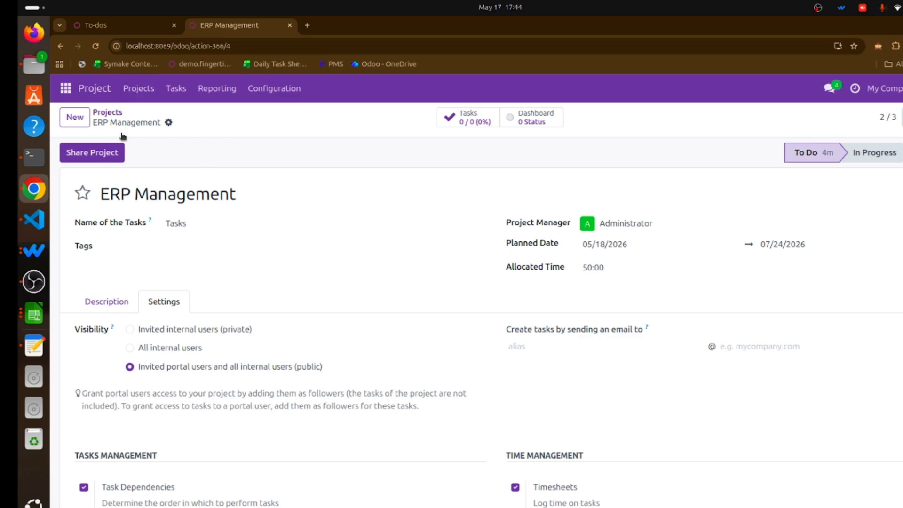